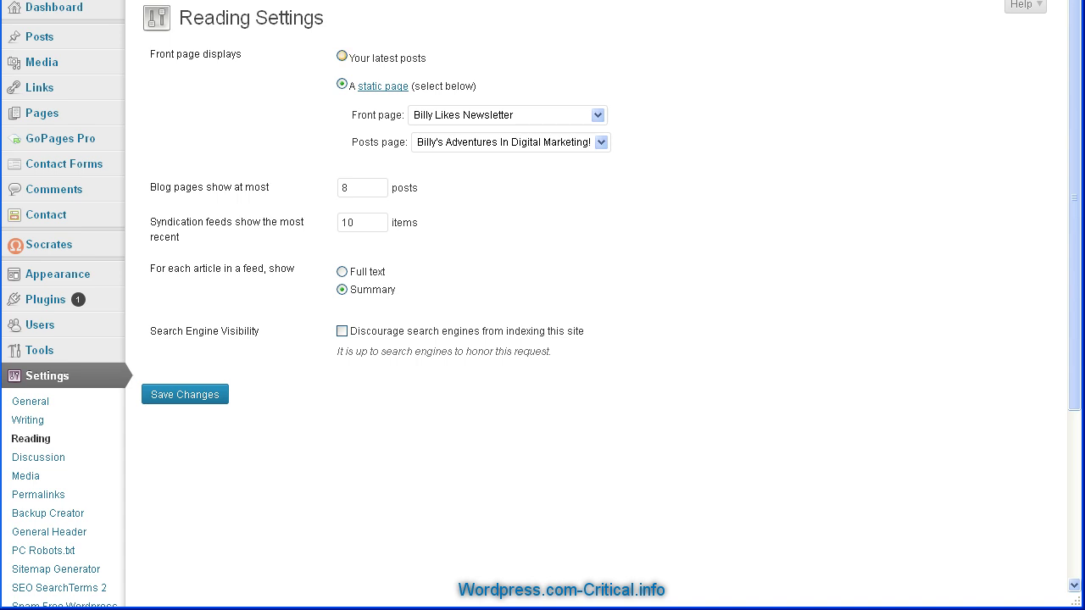
Set Front page displays to 'Your latest posts'
left_click(342, 56)
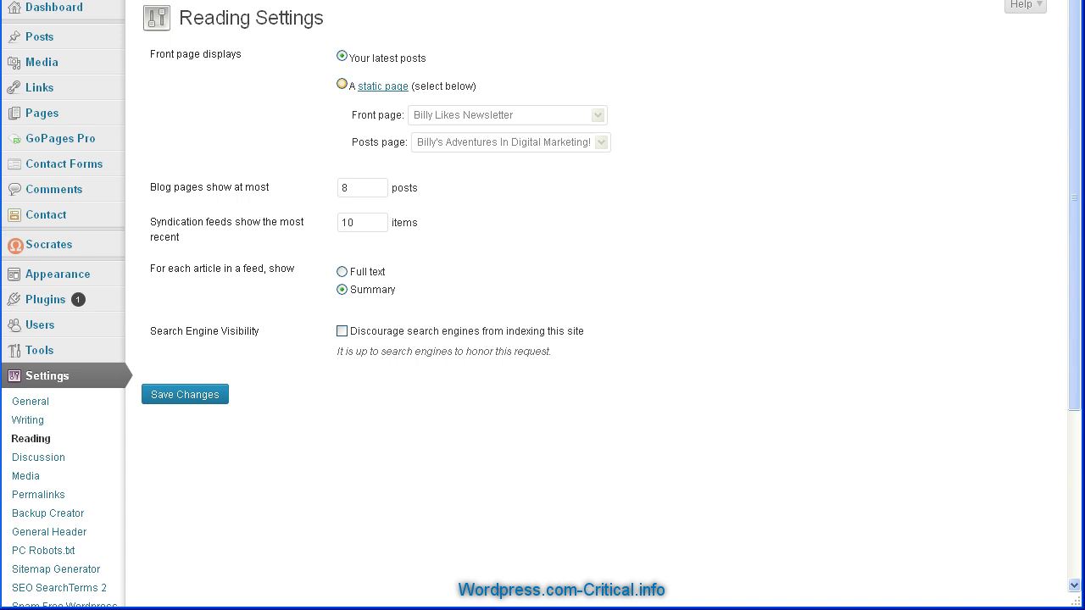
Set the front page back to the static Billy Likes Newsletter page, with Billy's Adventures In Digital Marketing! as posts page
left_click(341, 84)
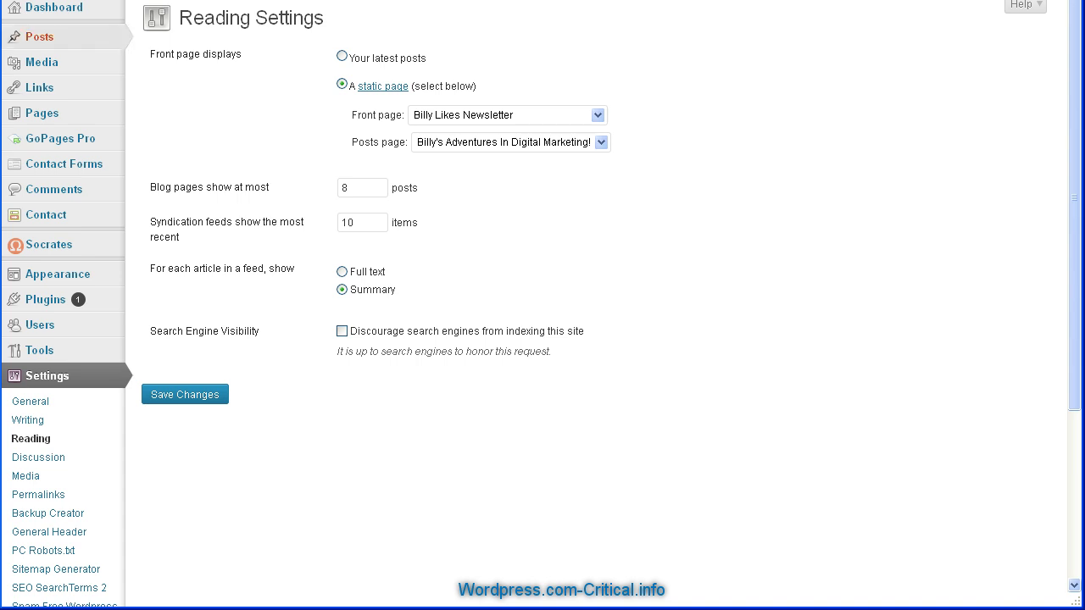
Keep Billy's Adventures In Digital Marketing! selected as the posts page
mouse_move(42, 113)
left_click(601, 142)
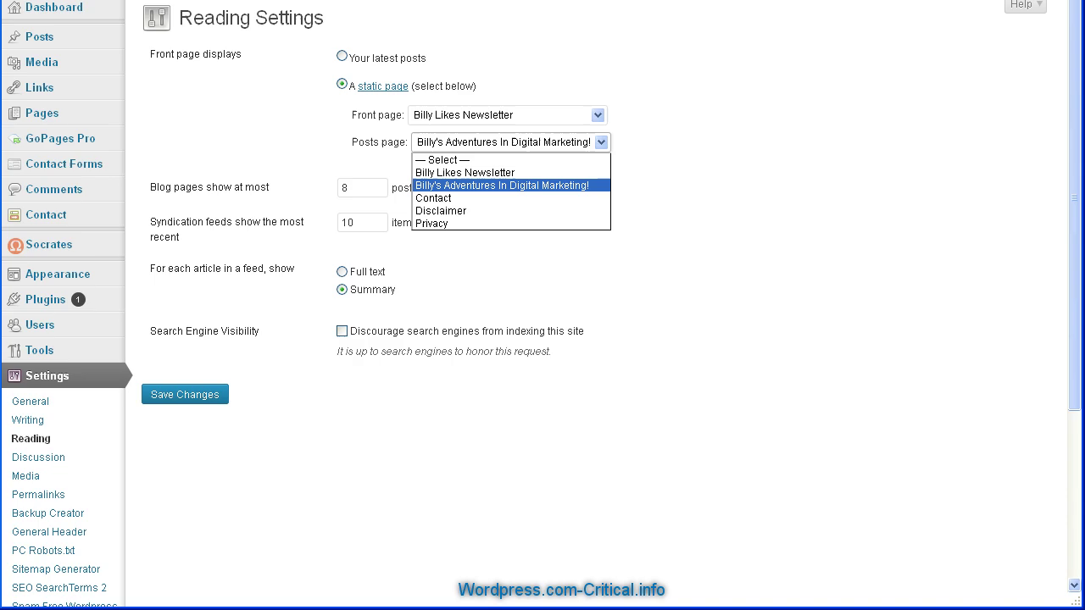
key("Return")
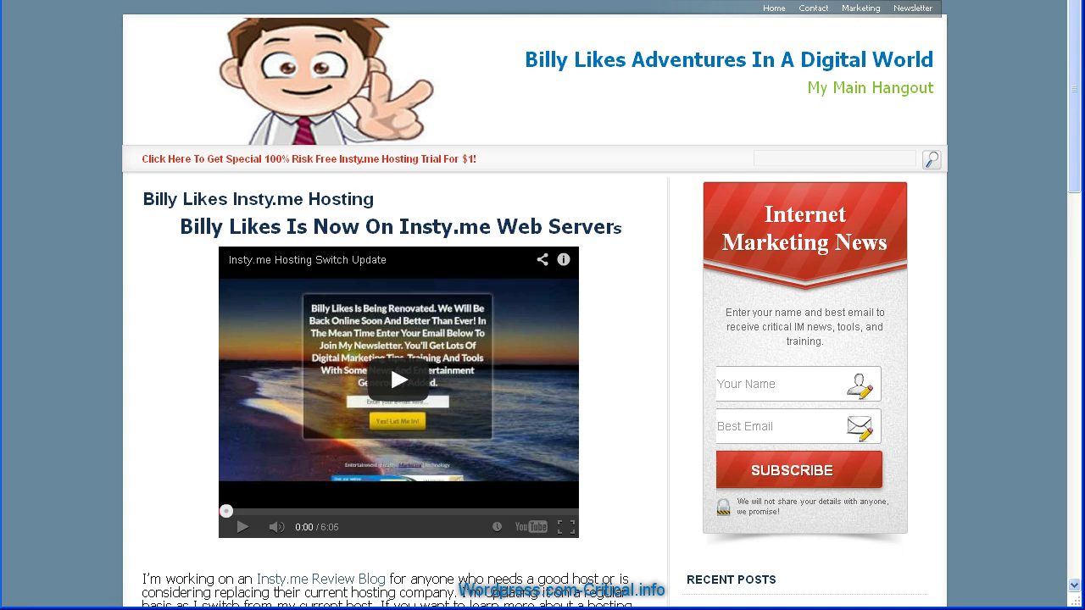
Scroll the blog page down to the footer and back up to review the posts
scroll(774, 559, "down", 1)
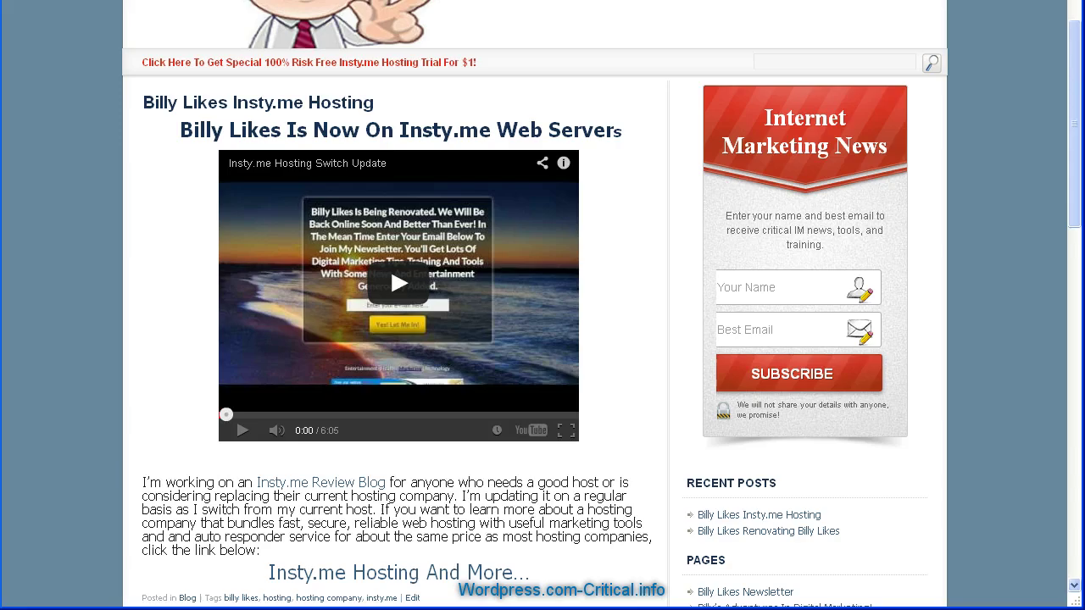
scroll(773, 559, "down", 10)
scroll(601, 306, "down", 3)
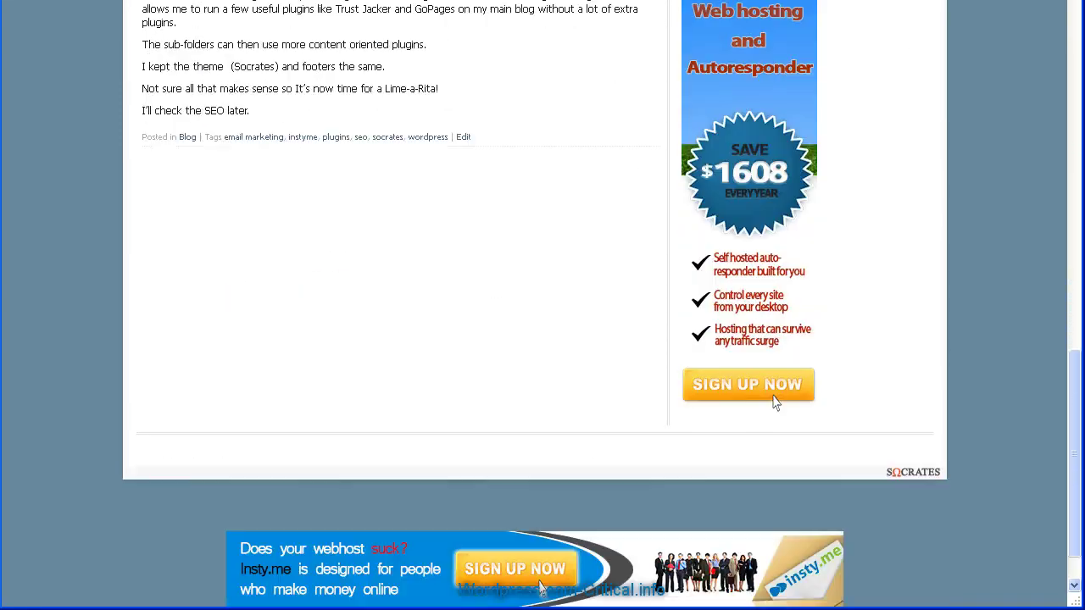
scroll(602, 305, "up", 6)
scroll(602, 305, "up", 5)
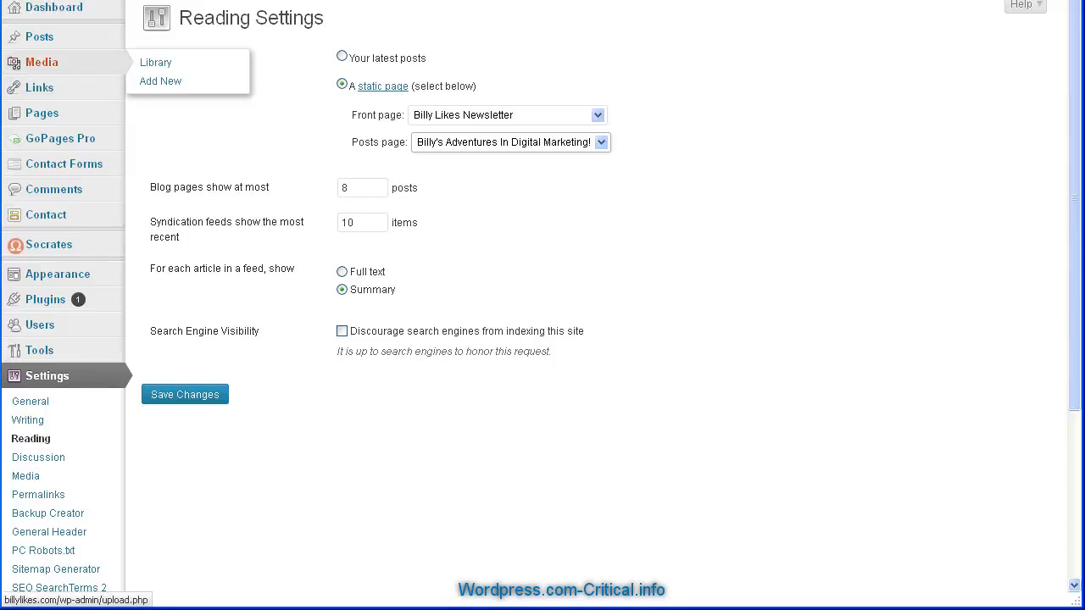
Start a new draft post from Posts > Add New and glance down to SEOPressor Settings
mouse_move(39, 36)
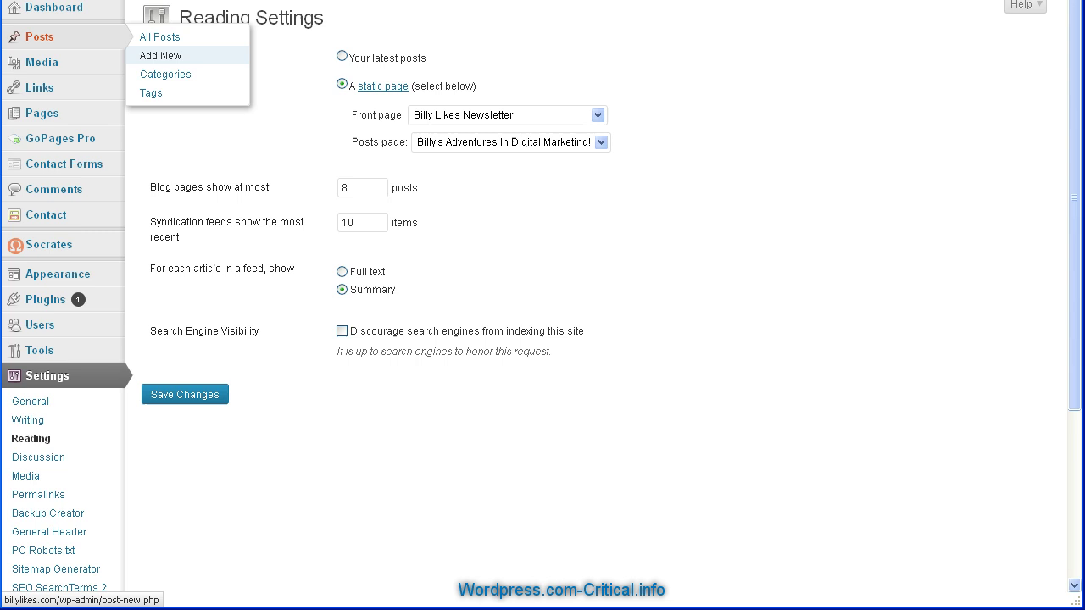
left_click(160, 55)
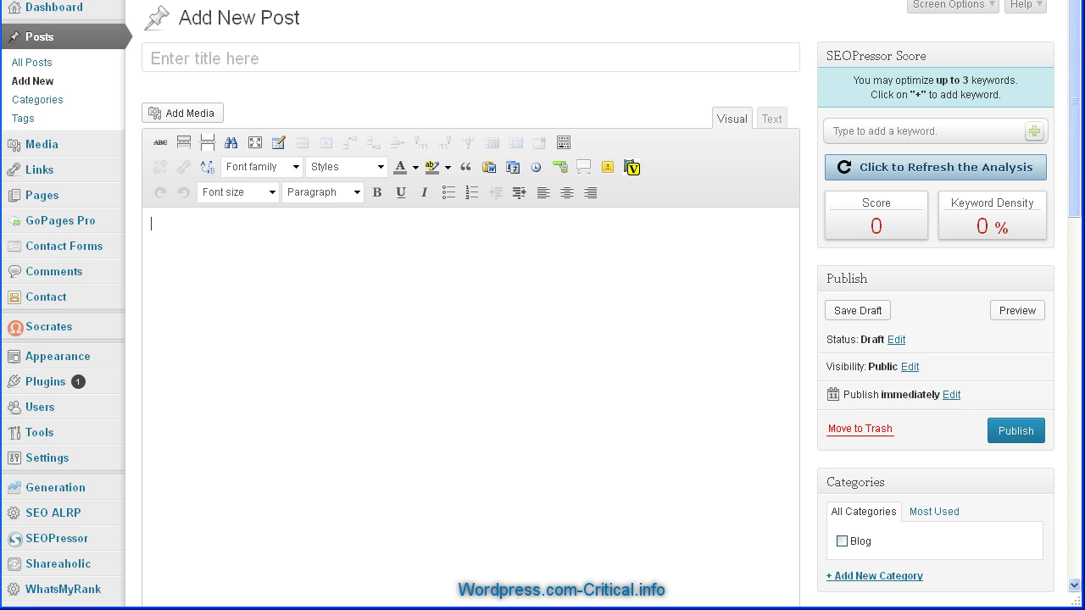
scroll(543, 339, "down", 5)
scroll(543, 339, "up", 5)
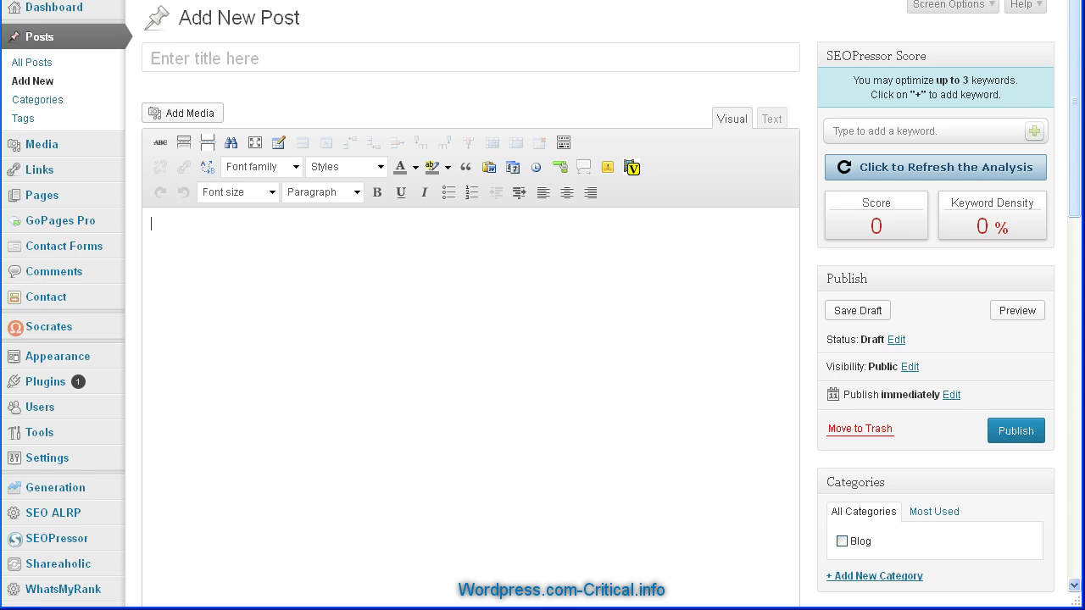
scroll(543, 339, "down", 10)
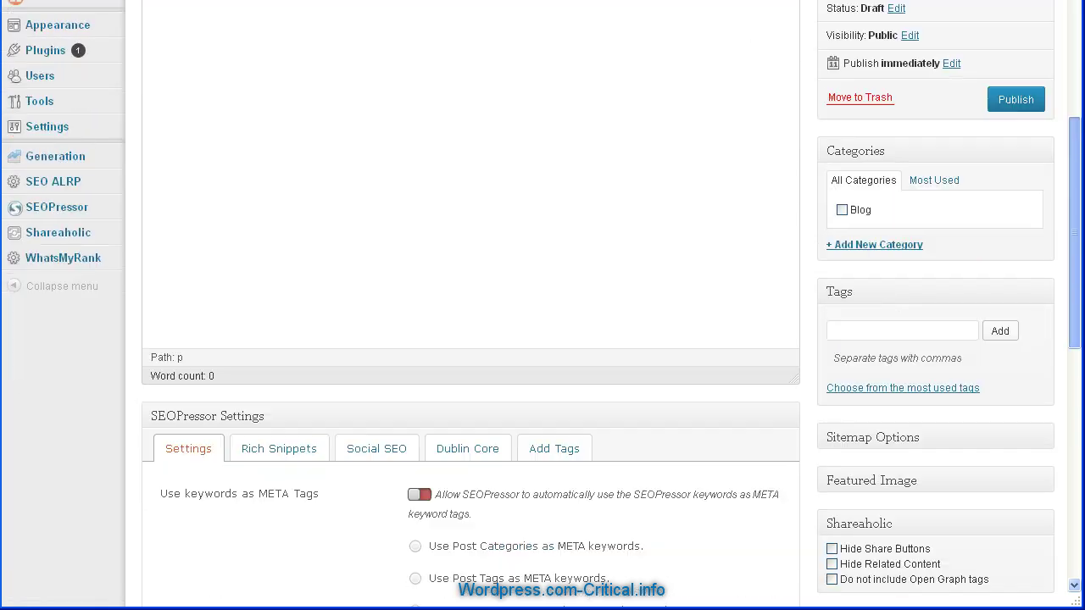
scroll(542, 339, "down", 2)
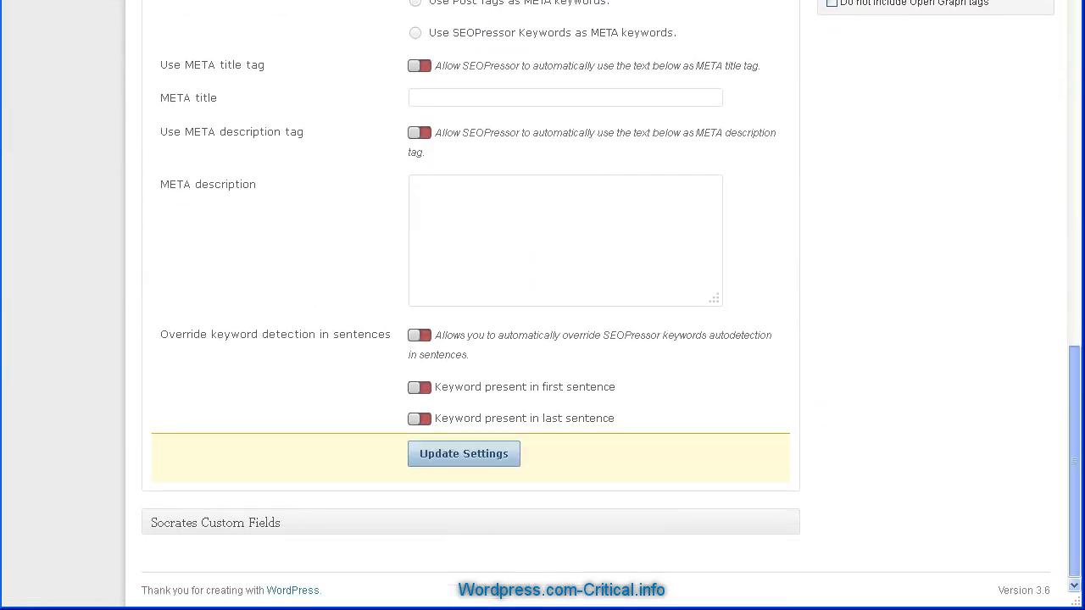
scroll(543, 339, "up", 4)
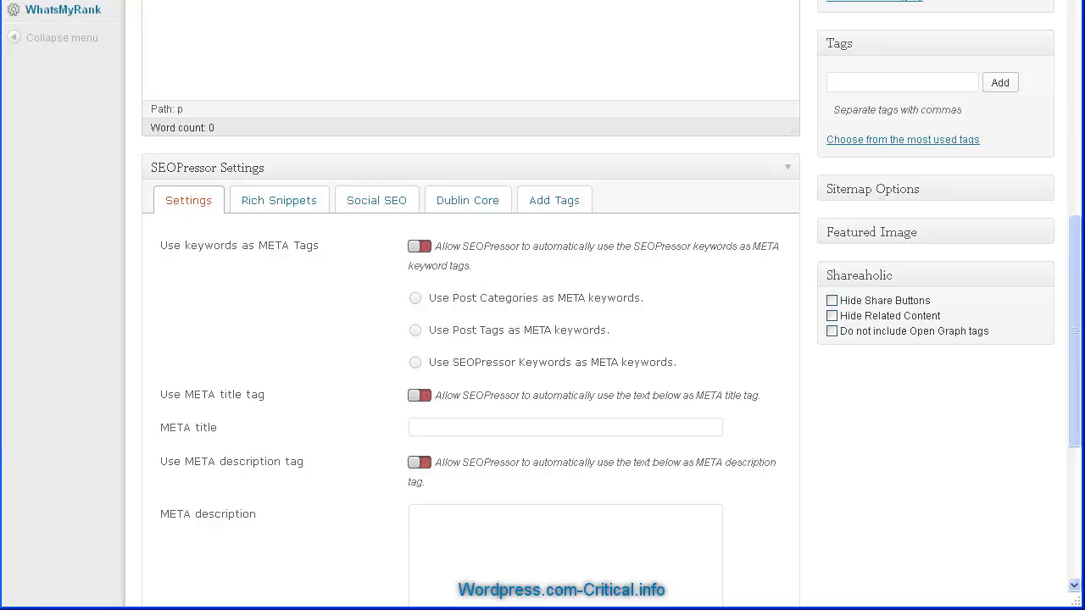
left_click(419, 246)
left_click(415, 362)
scroll(543, 305, "up", 7)
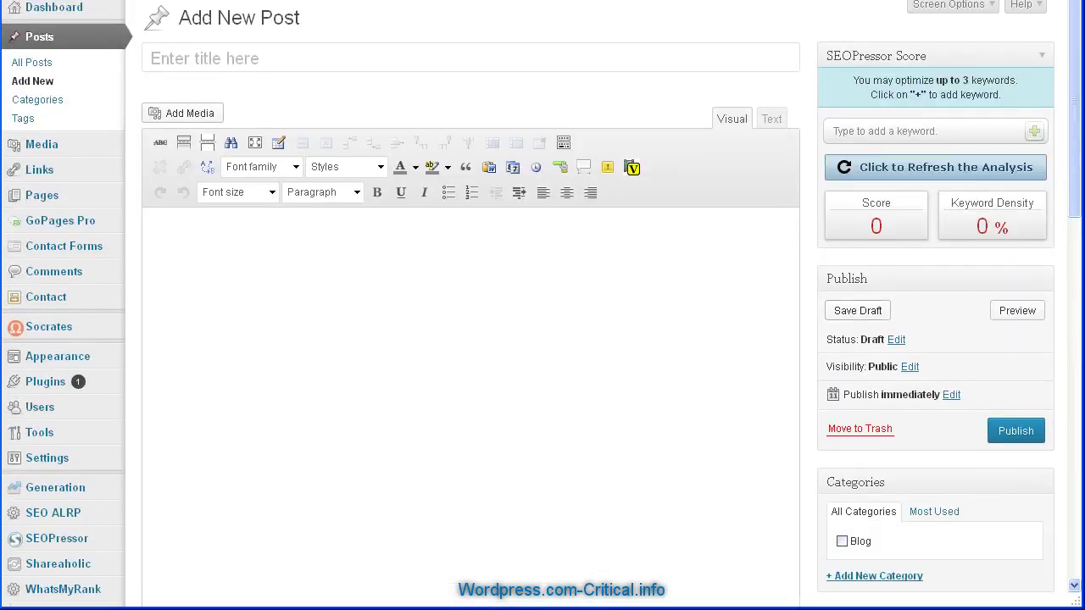
scroll(542, 306, "down", 8)
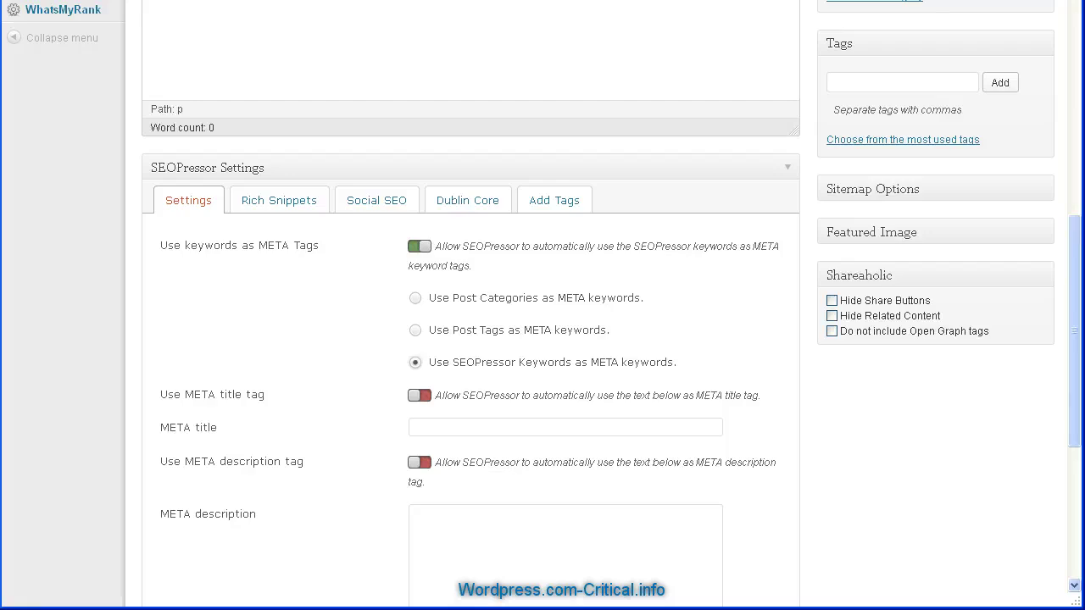
left_click(414, 323)
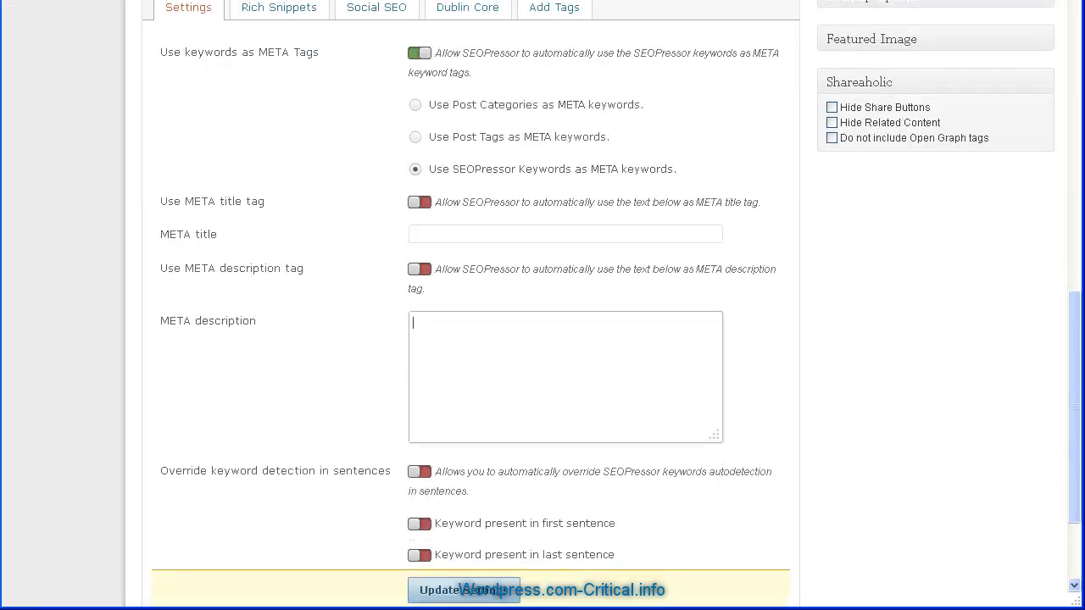
left_click(414, 234)
scroll(470, 305, "up", 5)
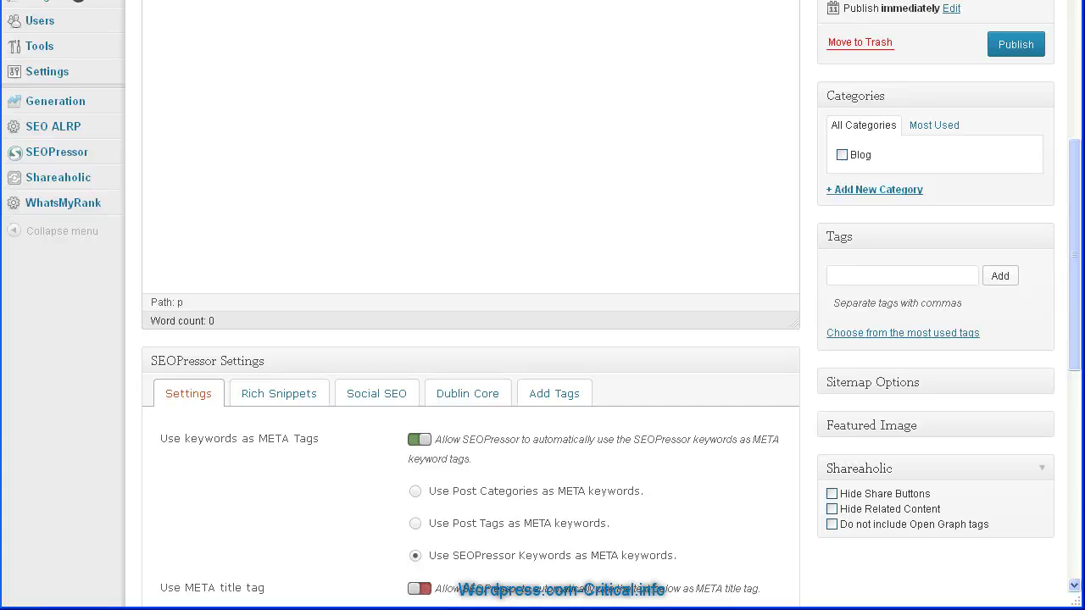
scroll(543, 305, "up", 2)
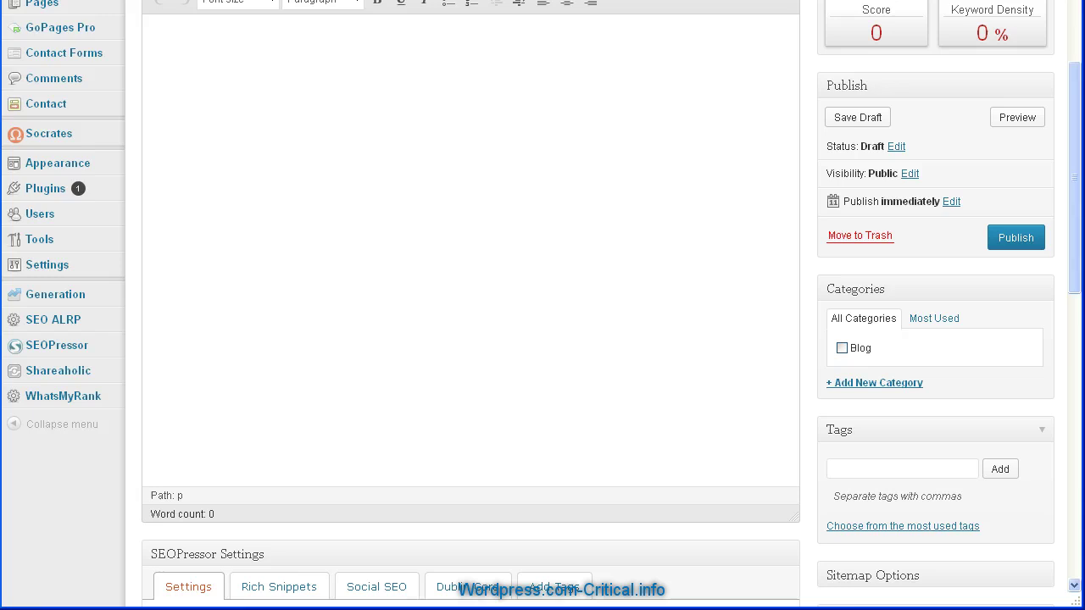
left_click(902, 469)
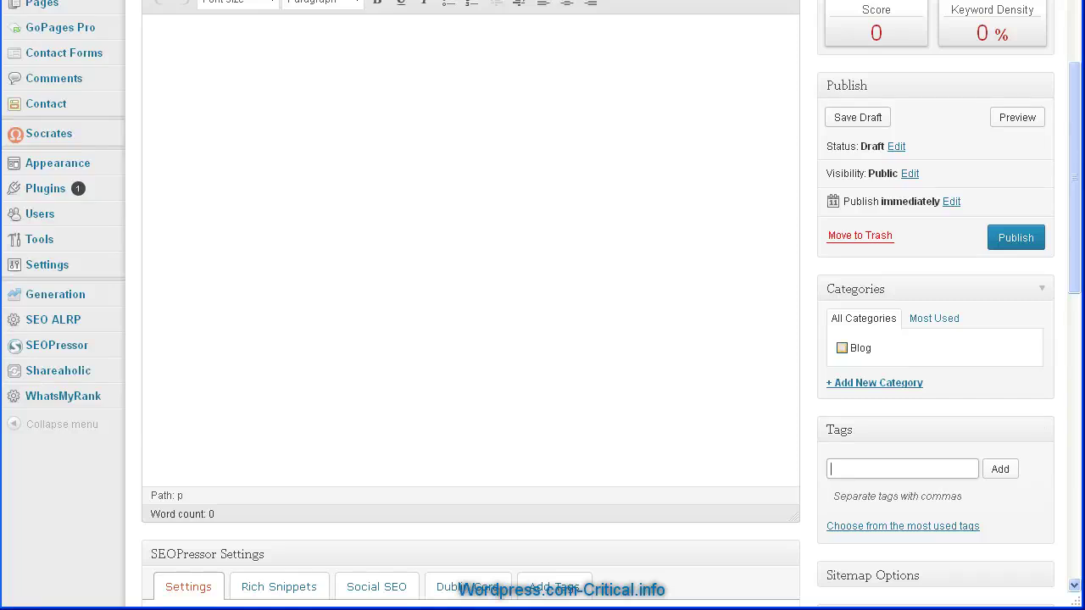
scroll(842, 348, "up", 2)
scroll(841, 348, "down", 4)
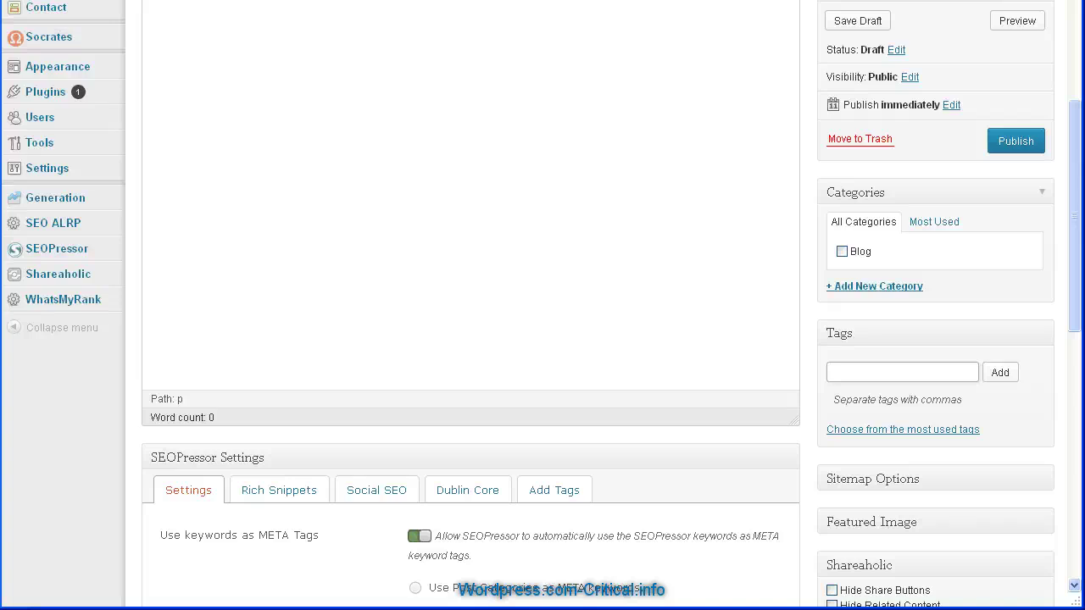
scroll(543, 305, "up", 6)
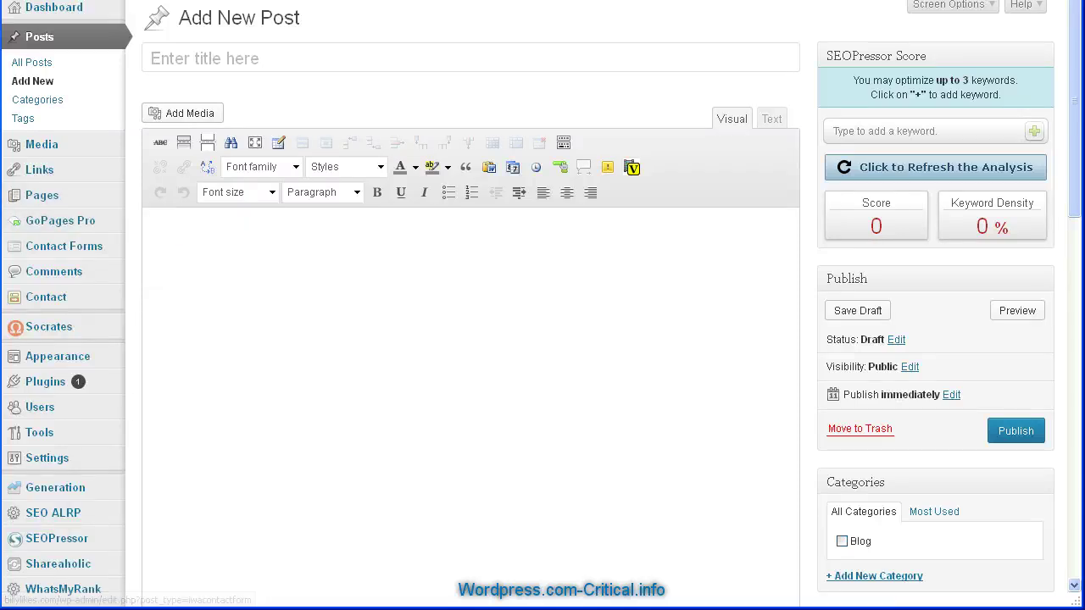
Create a new blank page from Pages > Add New
mouse_move(51, 195)
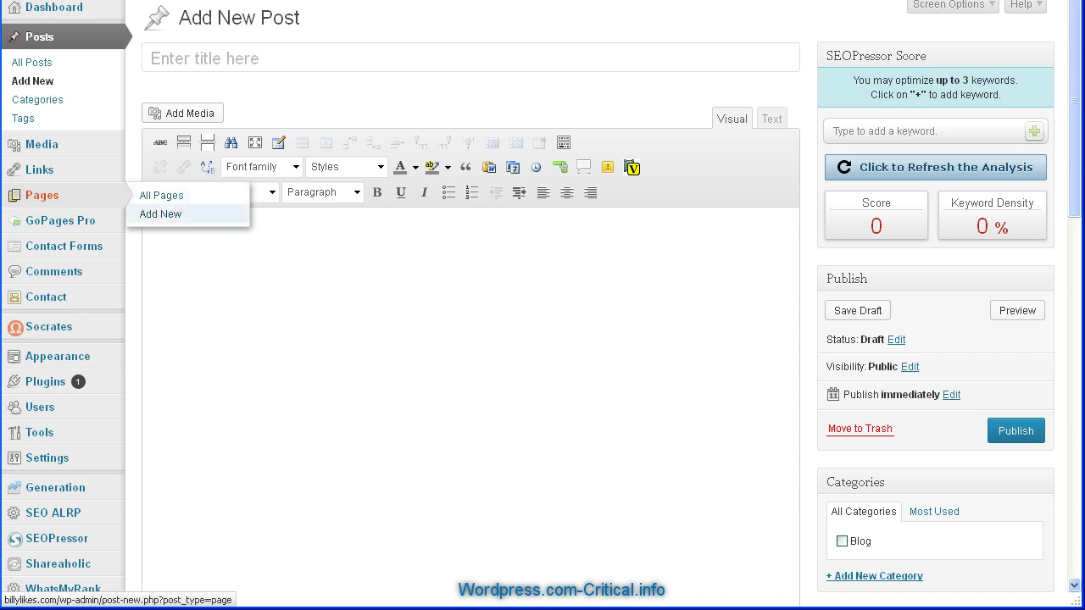
left_click(160, 213)
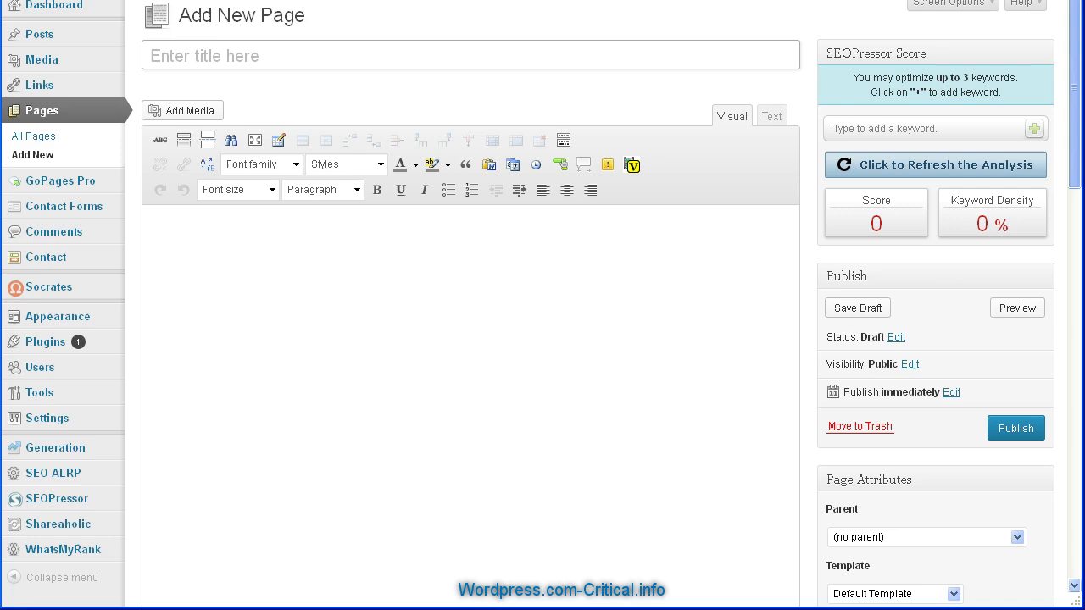
Scroll through the empty Add New Page screen to Page Attributes and back up
scroll(543, 306, "down", 10)
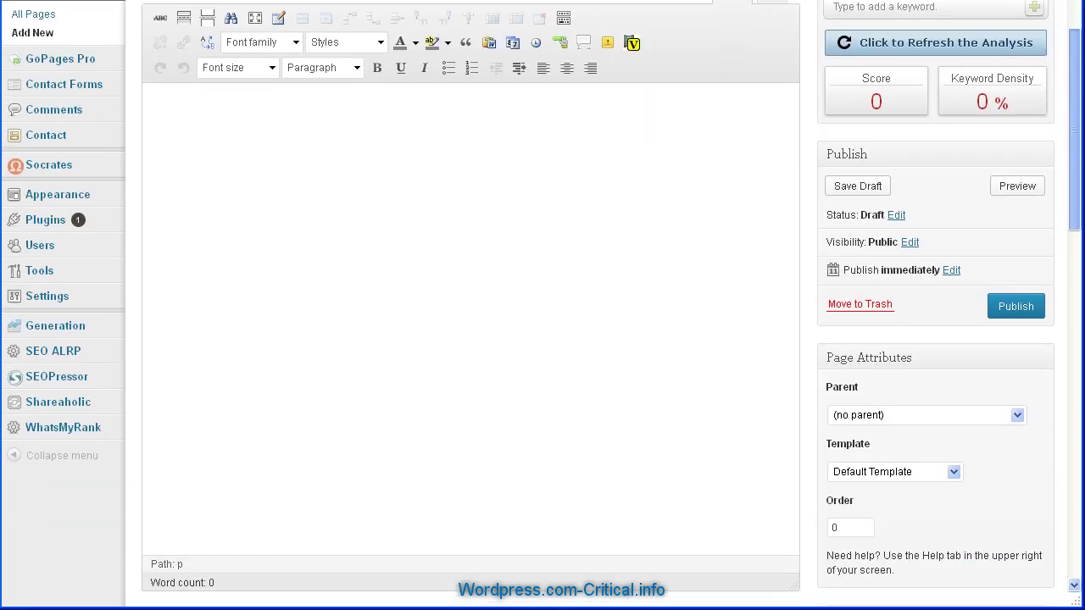
scroll(543, 305, "down", 7)
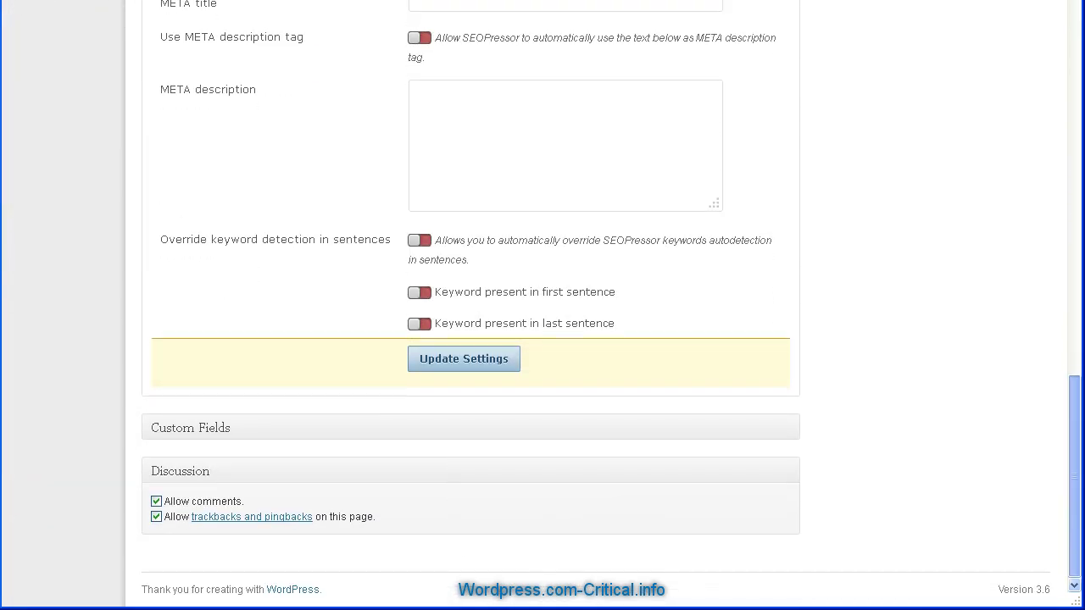
scroll(542, 305, "up", 12)
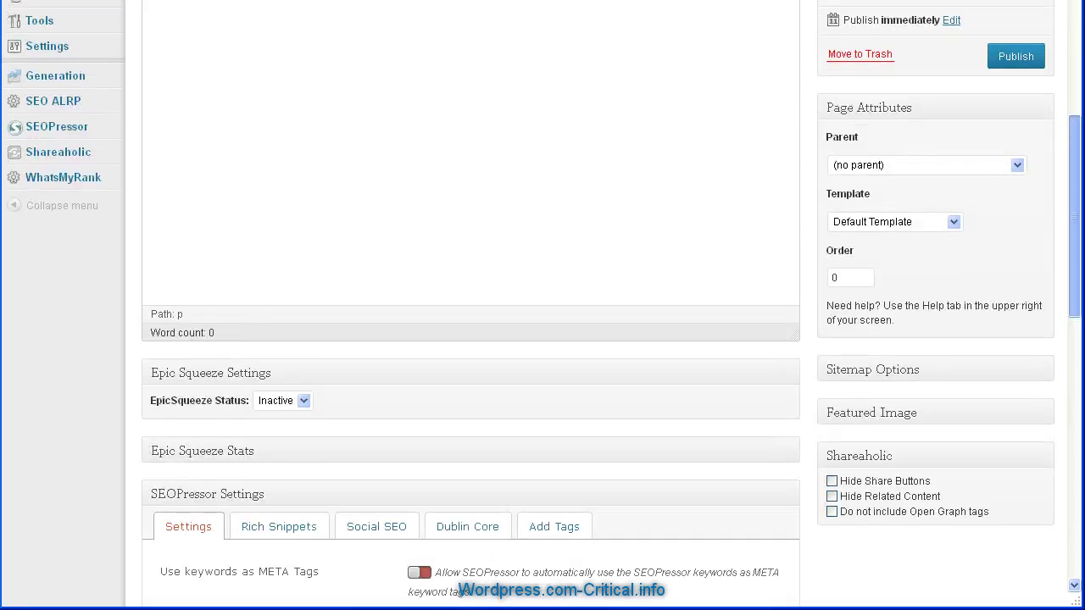
scroll(542, 305, "up", 1)
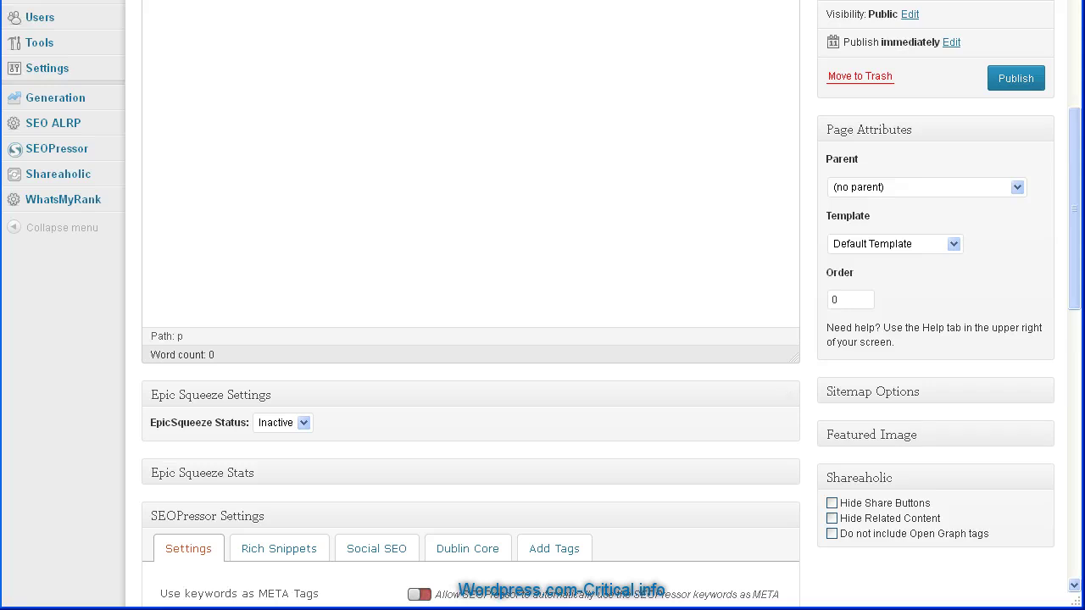
scroll(543, 305, "up", 3)
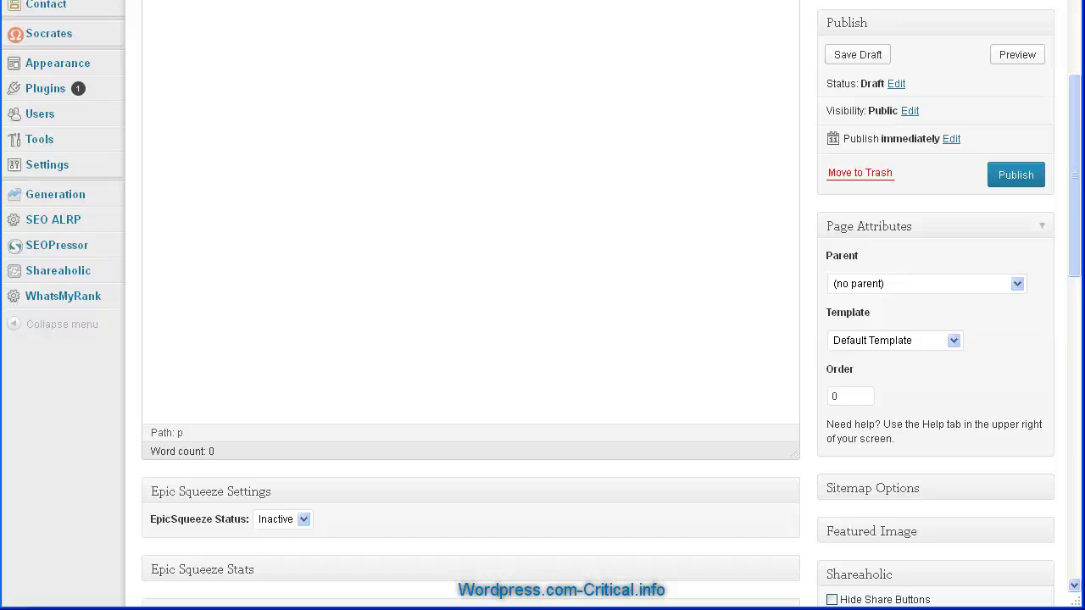
left_click(953, 340)
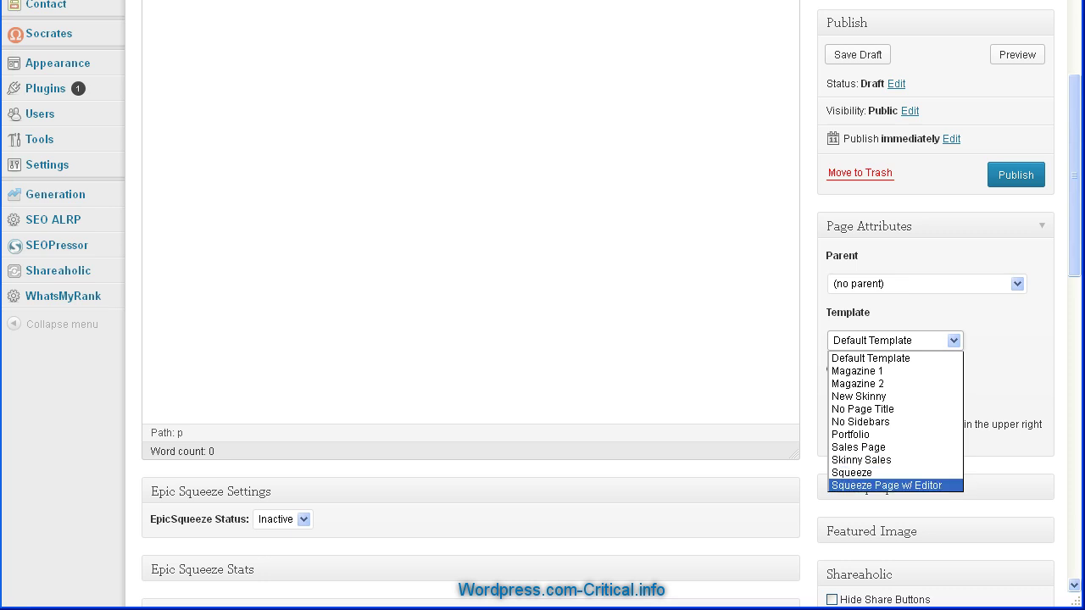
Apply the Squeeze Page w/ Editor template and review its added custom fields
left_click(885, 485)
scroll(470, 306, "down", 10)
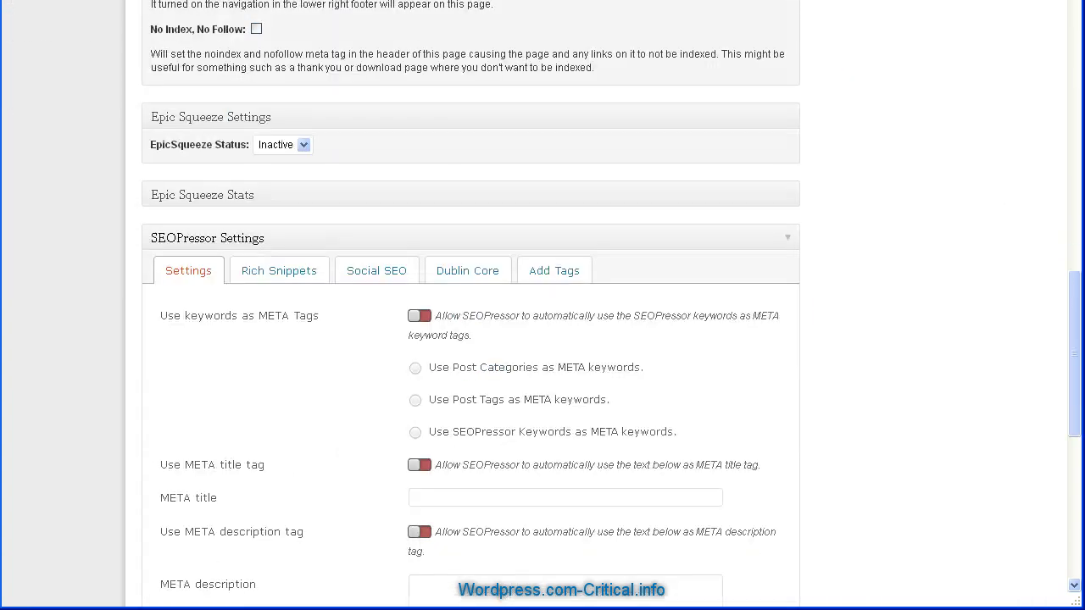
scroll(470, 305, "up", 7)
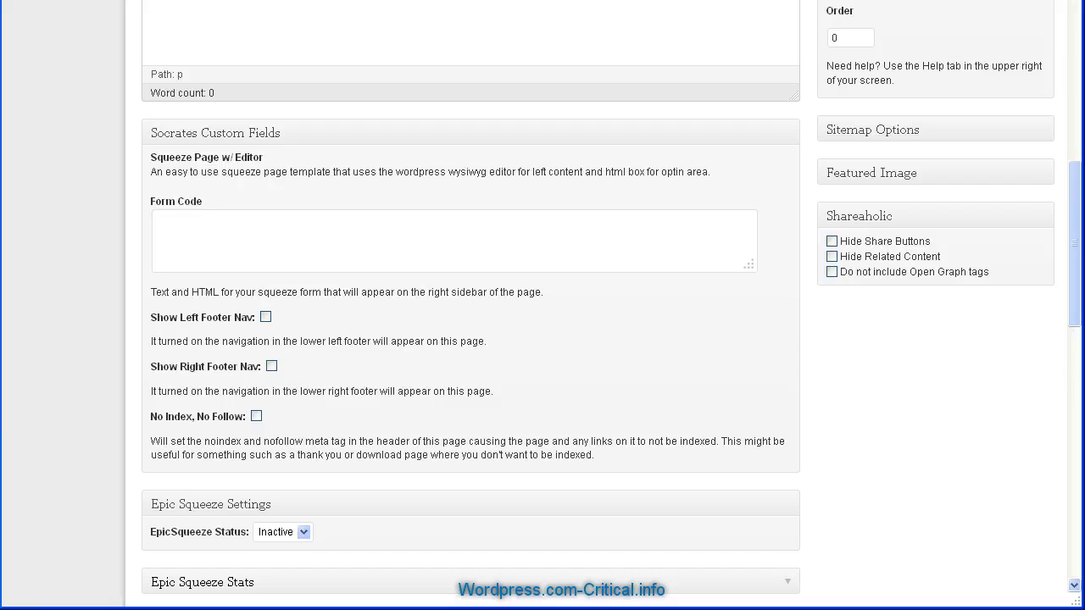
scroll(470, 305, "up", 1)
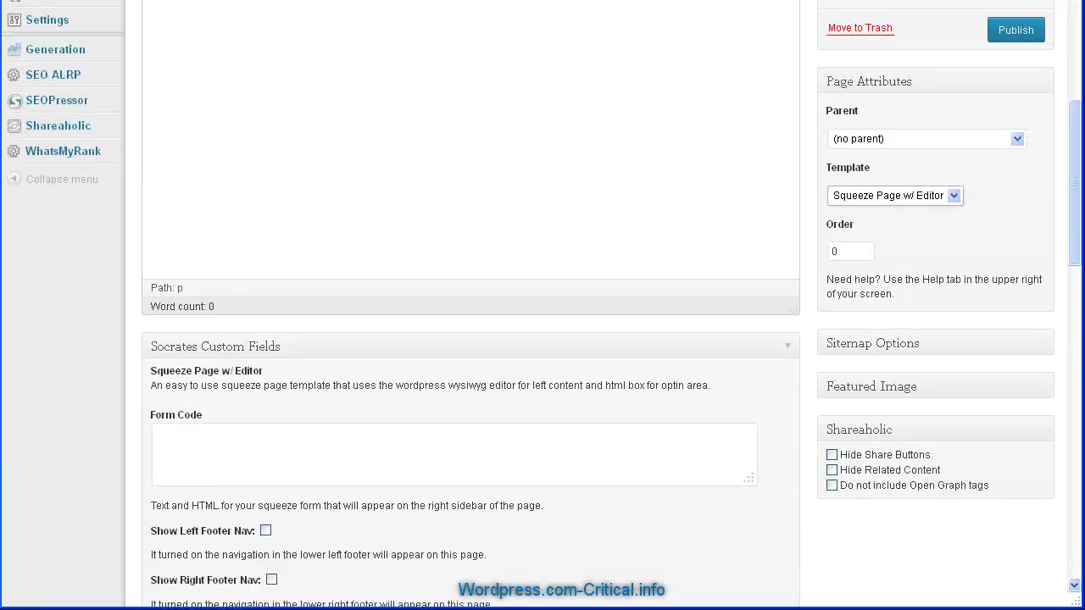
scroll(470, 306, "down", 3)
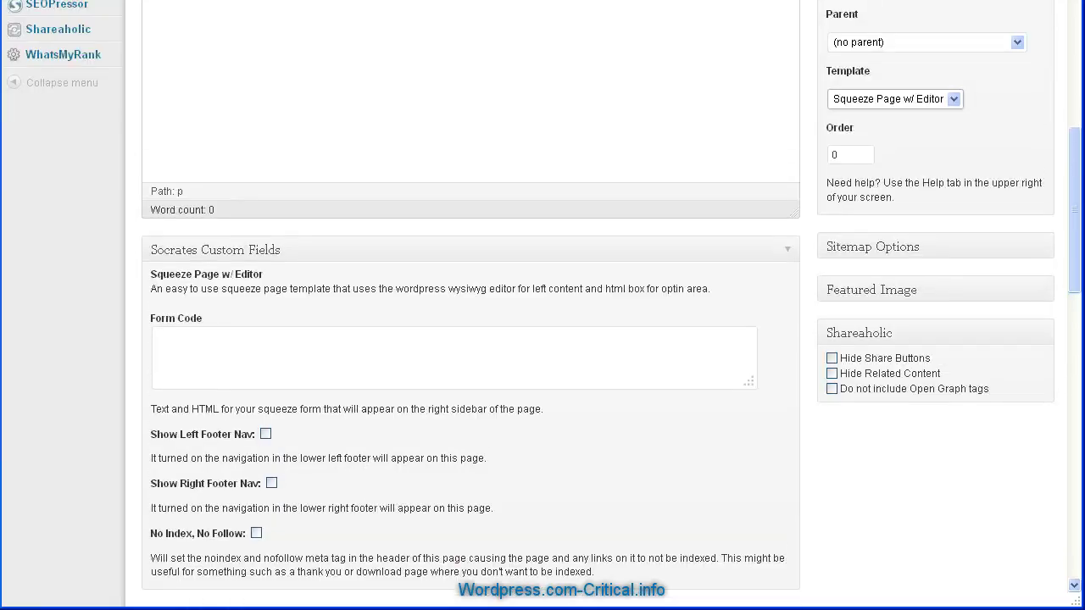
Select the Form Code field and look over the footer navigation and No Index options
left_click(157, 337)
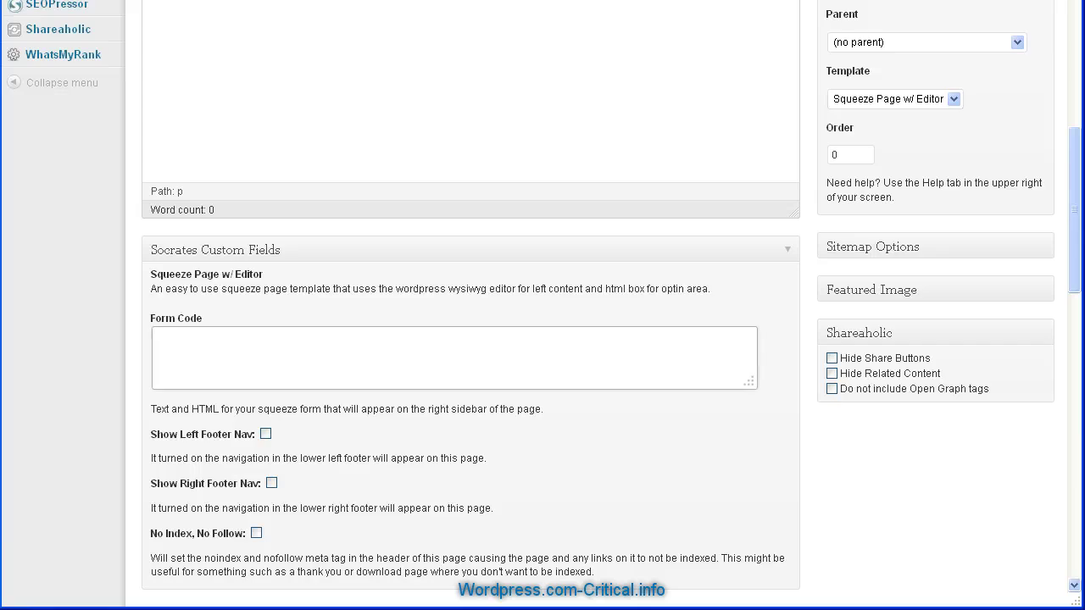
scroll(471, 306, "up", 6)
scroll(470, 305, "down", 5)
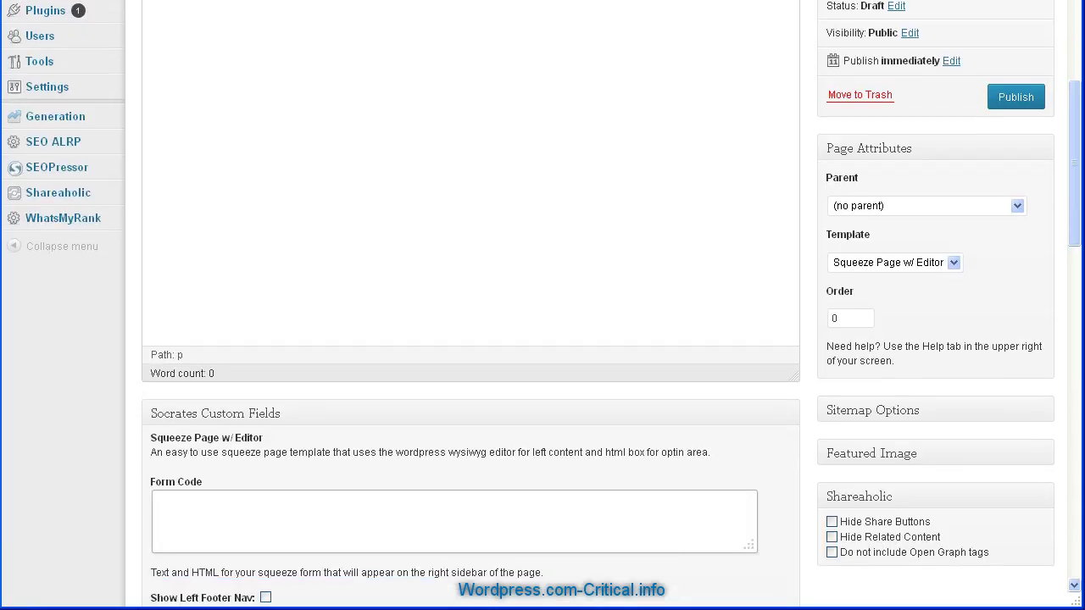
scroll(470, 305, "up", 5)
scroll(471, 305, "up", 7)
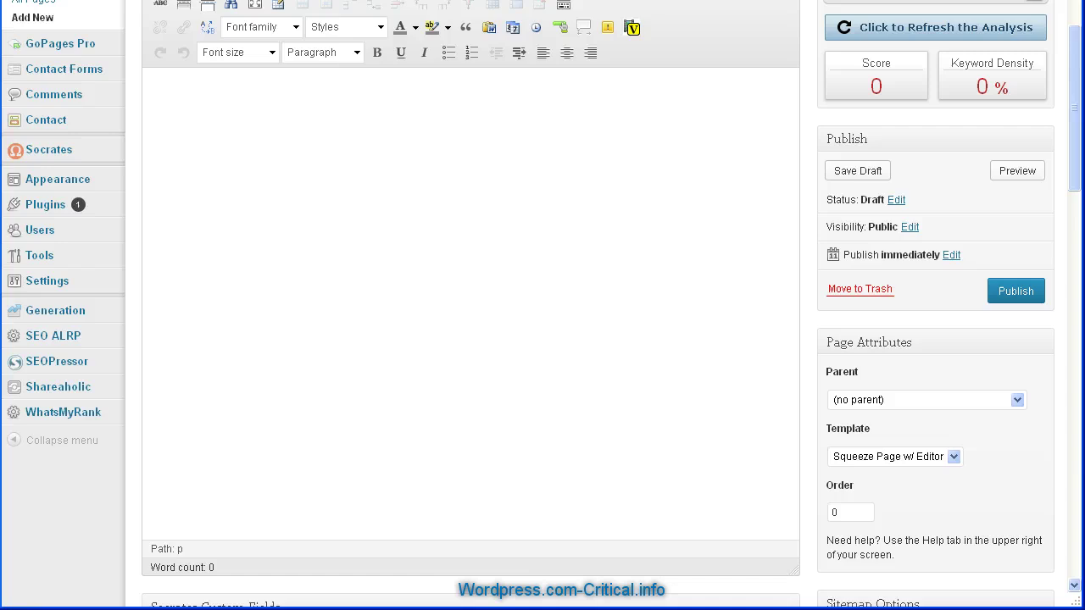
scroll(470, 305, "down", 3)
Try the Skinny Sales template, then switch the page to New Skinny with its 500px width option
left_click(895, 437)
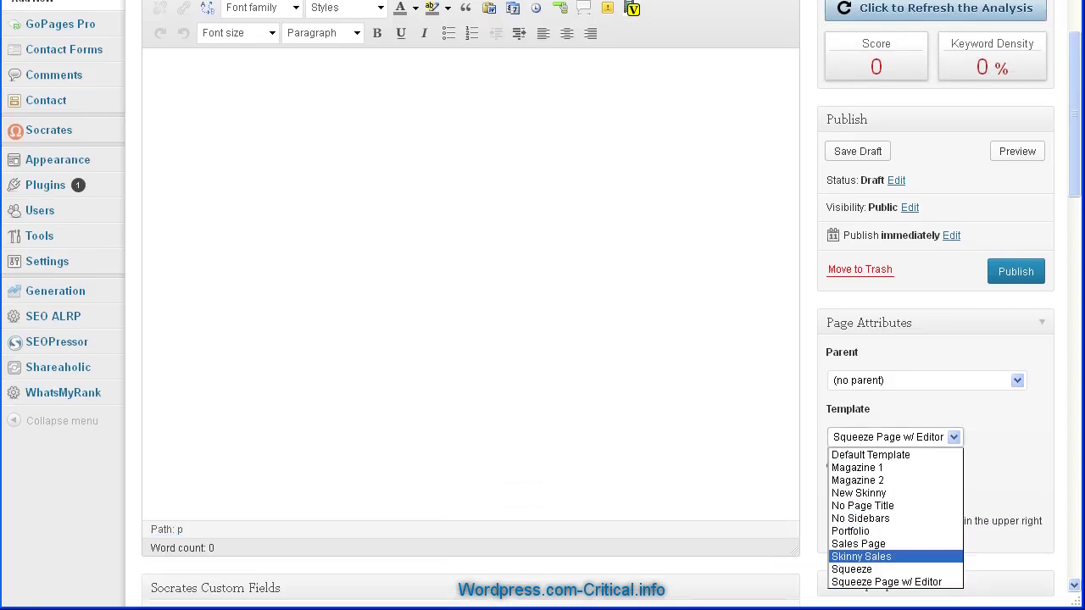
left_click(861, 556)
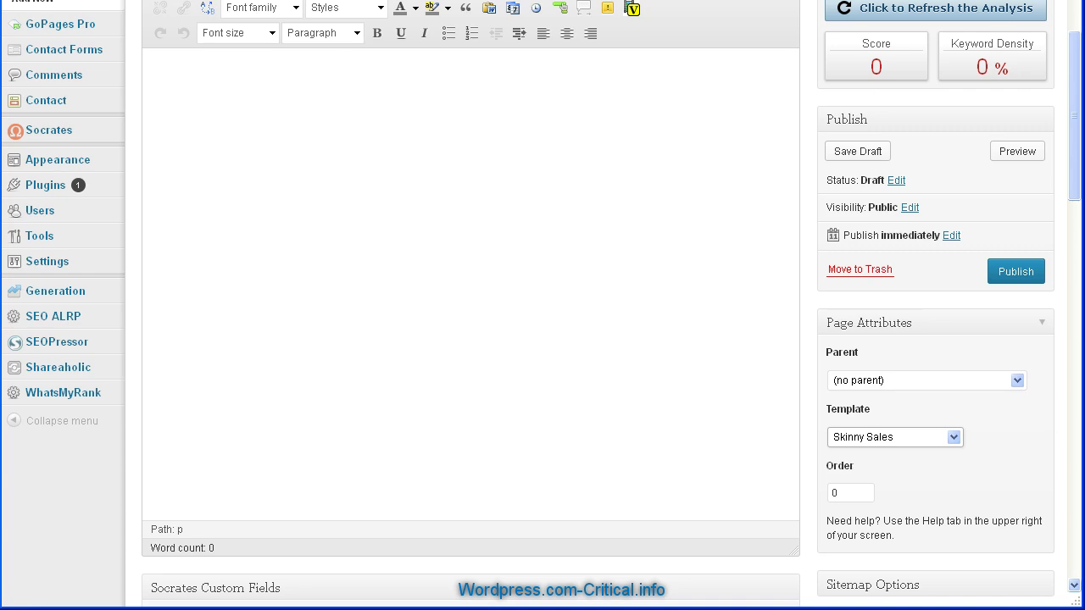
scroll(471, 305, "down", 10)
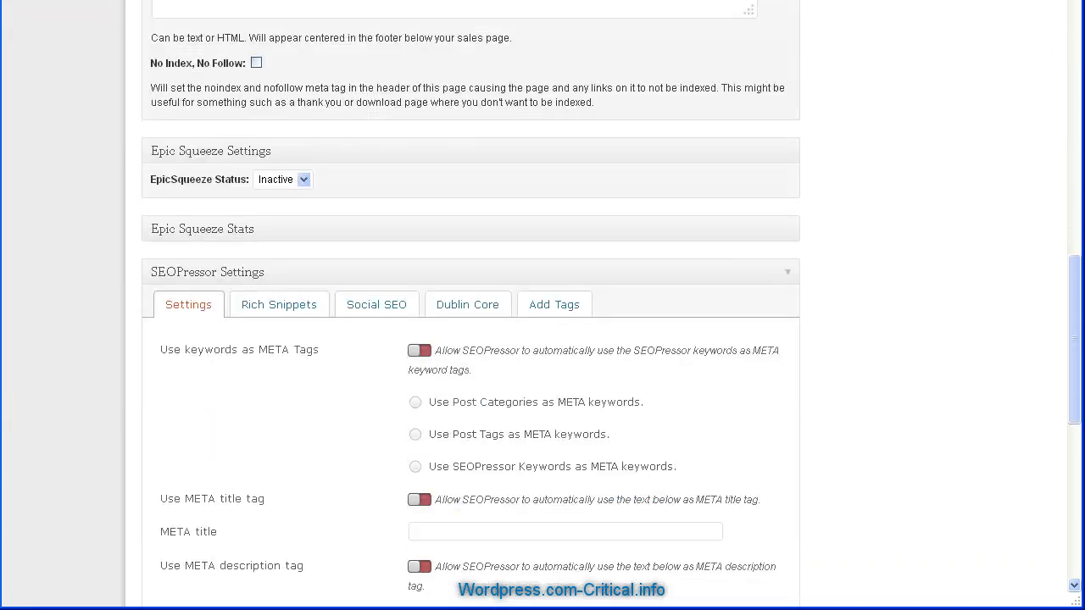
scroll(470, 305, "up", 10)
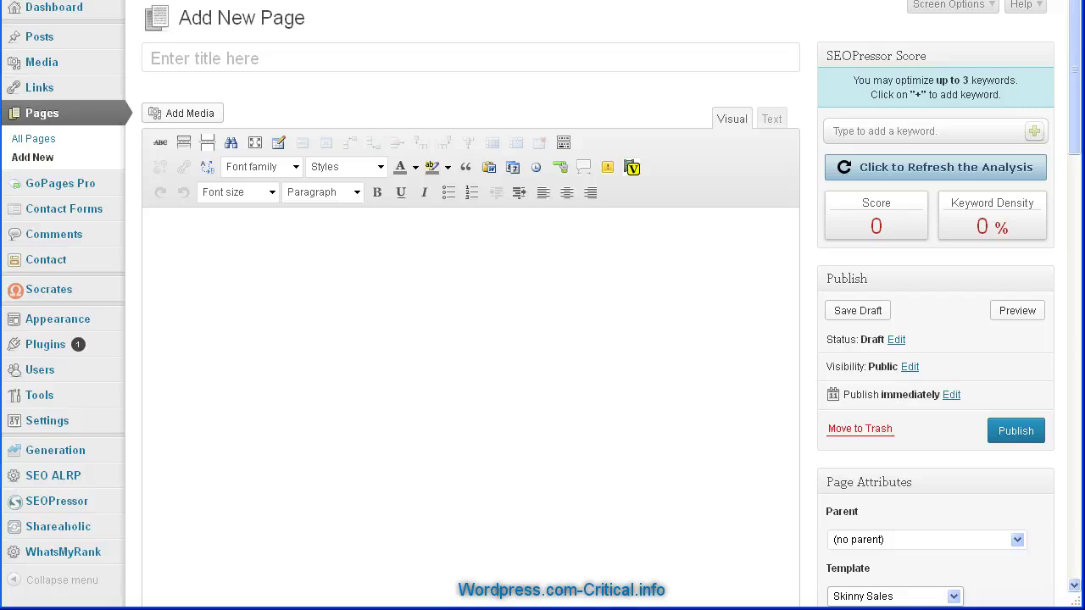
scroll(470, 305, "down", 4)
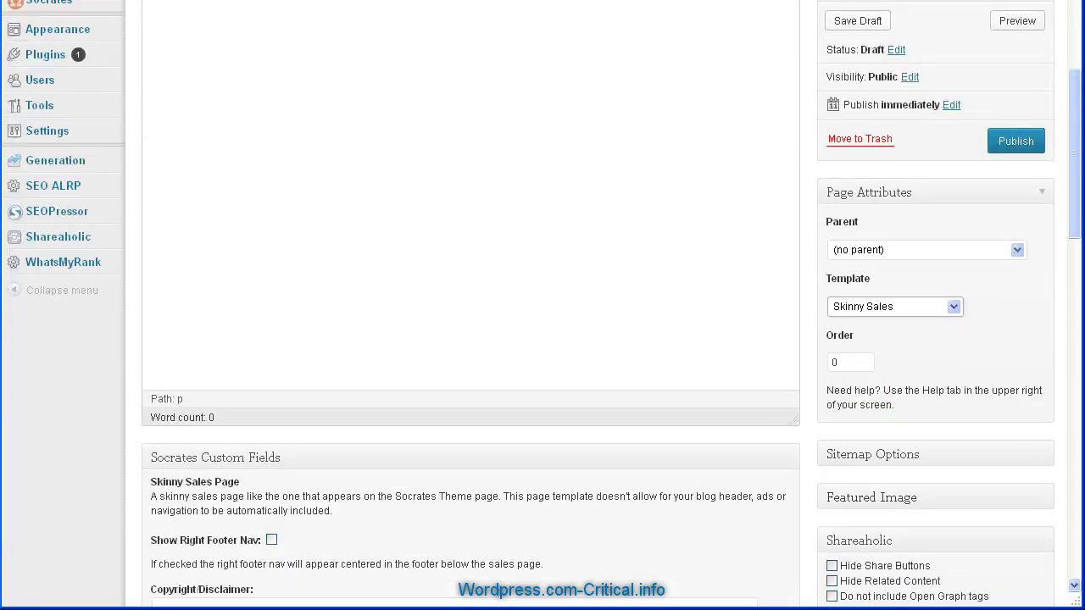
left_click(895, 306)
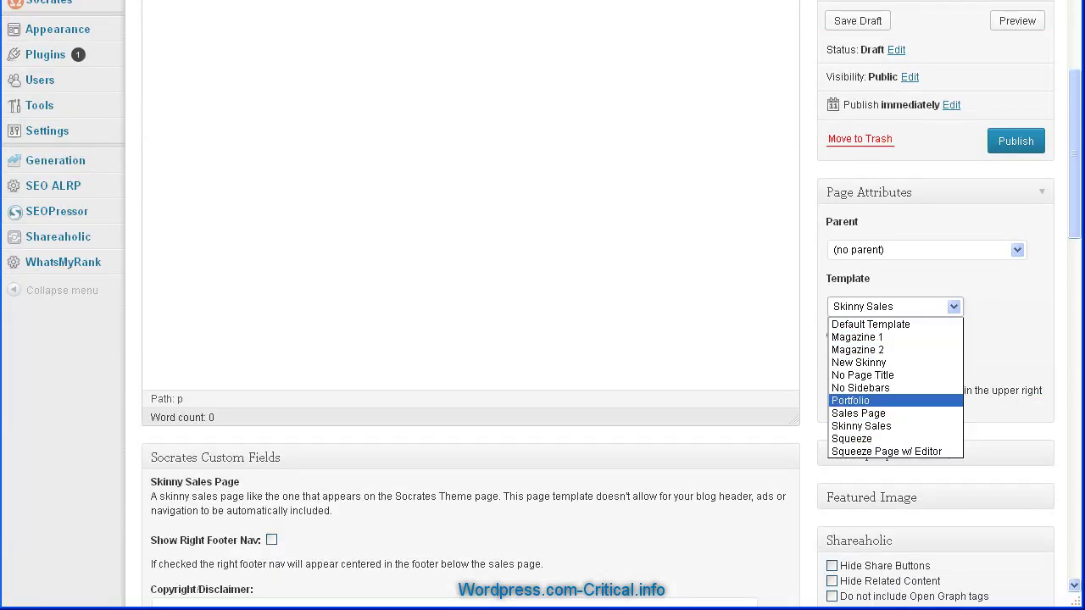
left_click(859, 362)
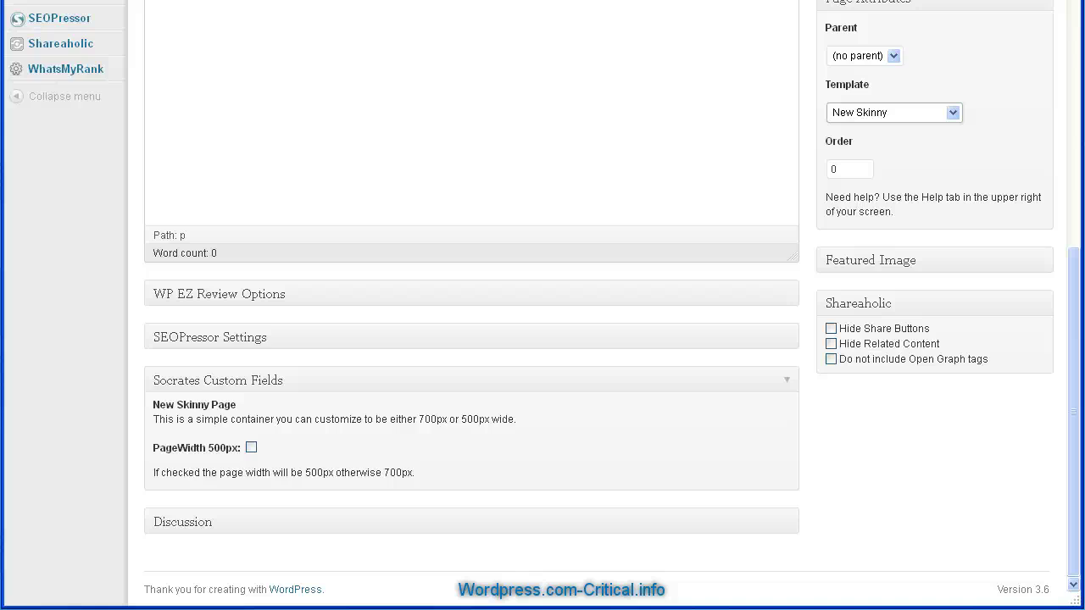
scroll(543, 339, "up", 6)
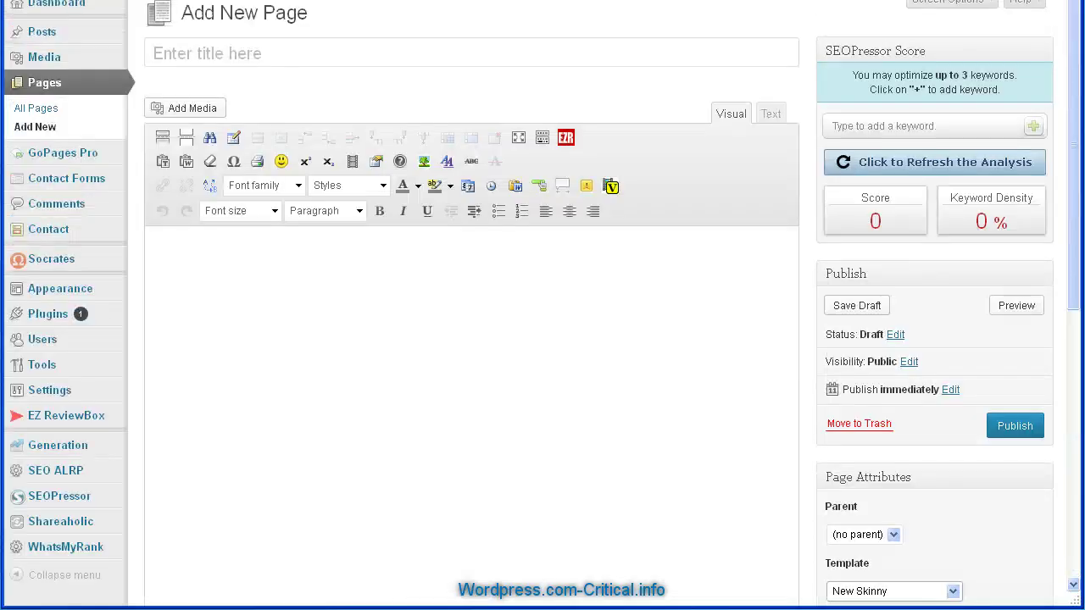